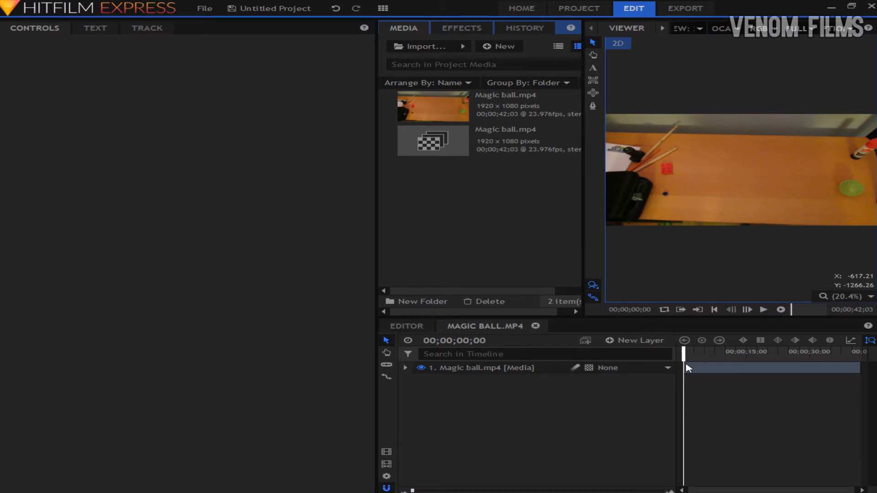
Trim the unwanted opening off the Magic ball.mp4 layer and move the layer to the start of the timeline
left_click_drag(682, 366, 737, 367)
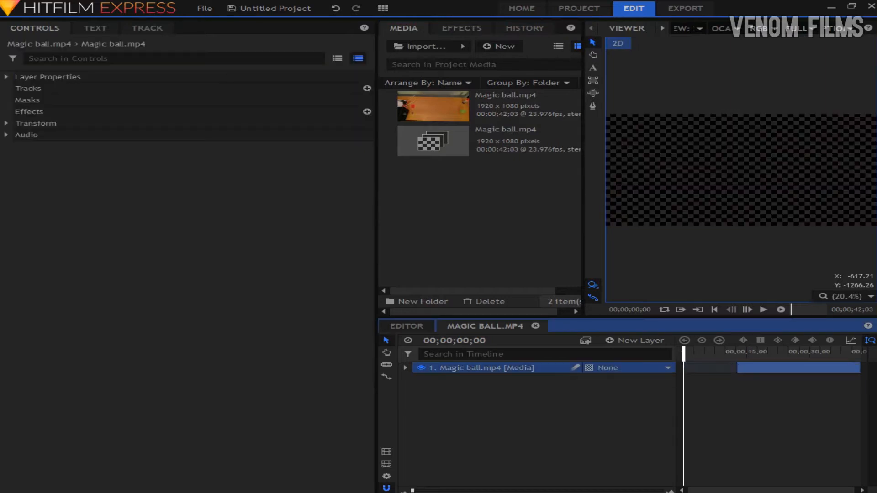
left_click_drag(377, 292, 225, 290)
left_click_drag(667, 369, 624, 373)
left_click(595, 369)
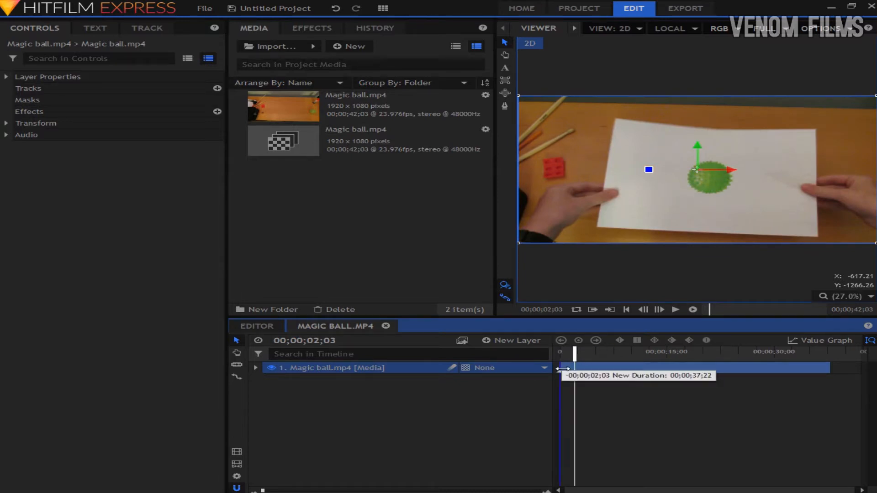
left_click_drag(593, 372, 561, 356)
Find frame 00;00;00;17, trim the Magic ball.mp4 layer's start to it, and move the layer back to the timeline start
key("space")
key("space")
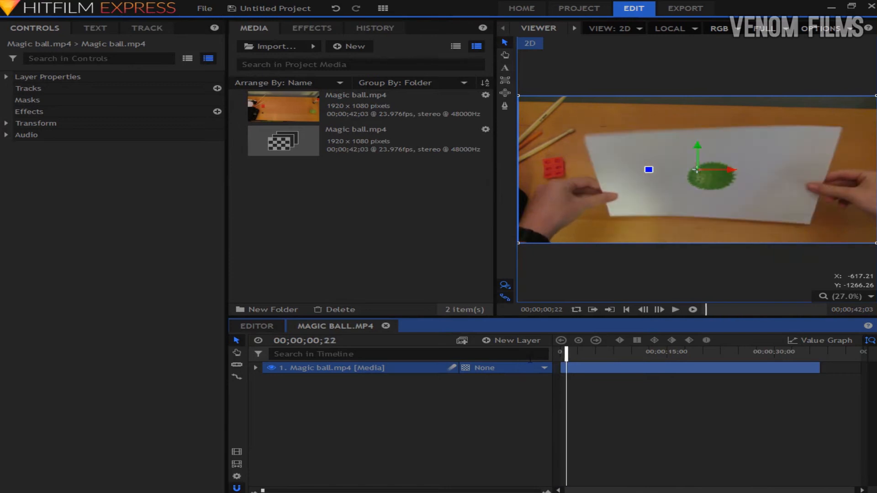
key("Left")
key("Left")
key("Left")
key("Left")
key("Left")
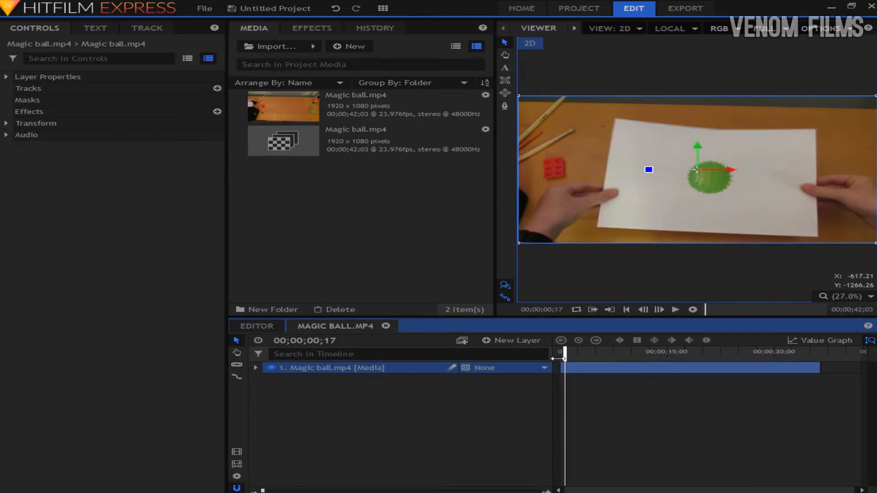
left_click_drag(560, 367, 544, 355)
Find frame 00;00;02;01, where the paper is lowered over the printed ball, and slice the Magic ball.mp4 layer there
key("space")
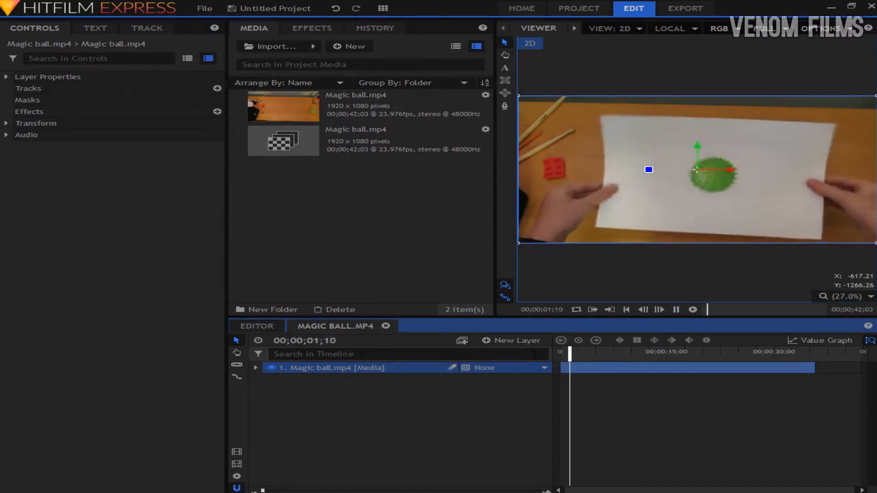
key("space")
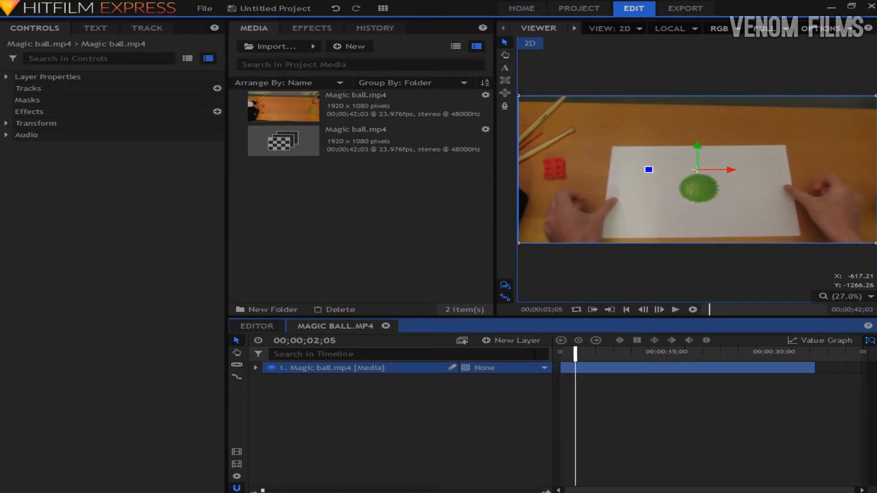
key("Left")
key("Left")
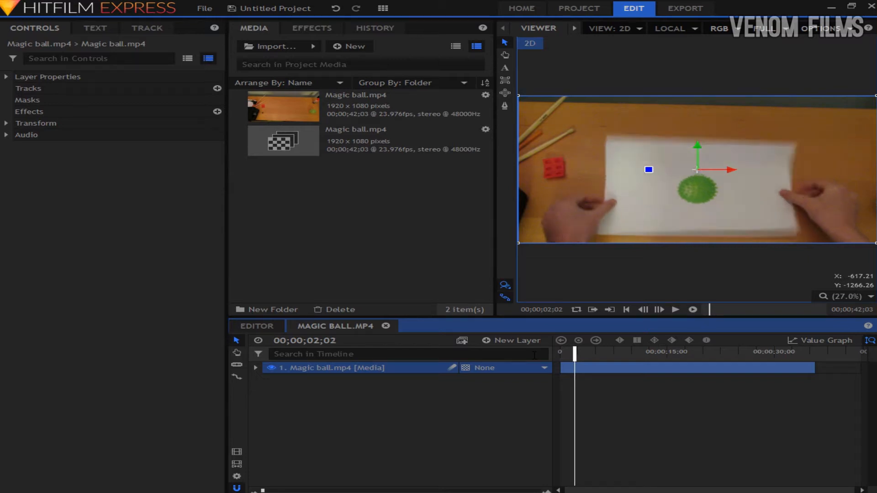
key("Left")
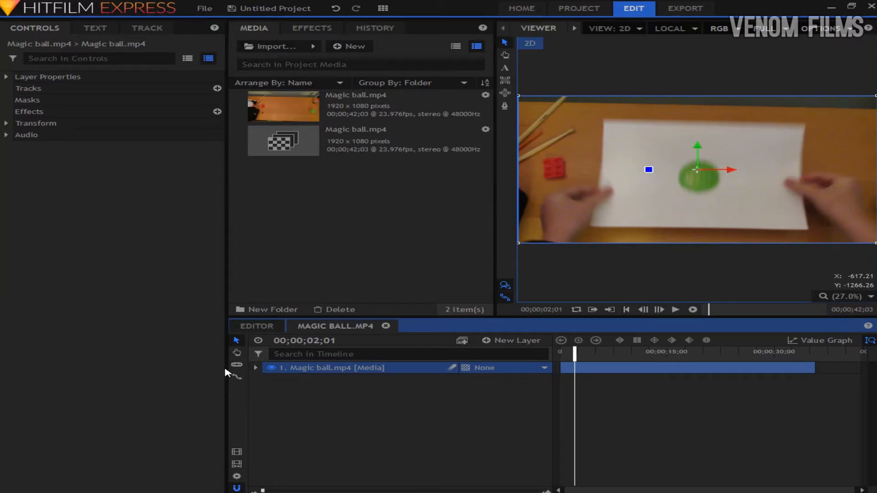
key("c")
left_click(579, 369)
key("v")
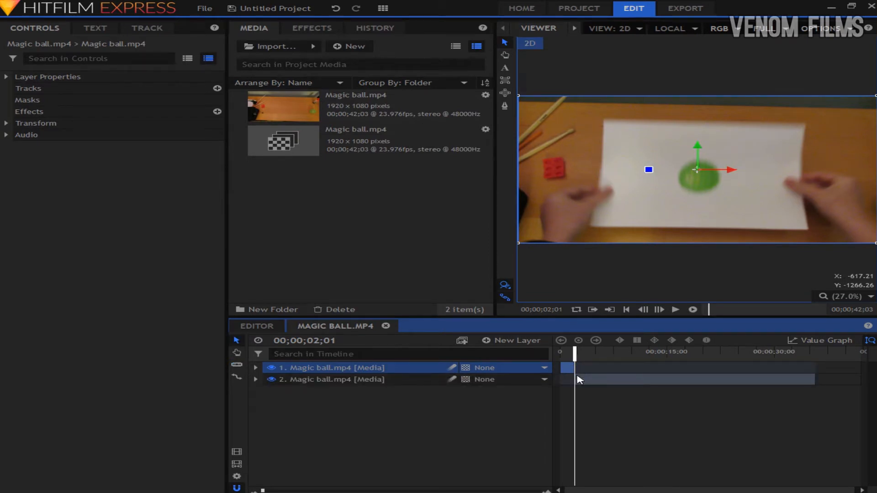
Trim the start of the second Magic ball.mp4 part to frame 00;00;28;15 and slide it against the end of the first part
left_click_drag(575, 358, 754, 365)
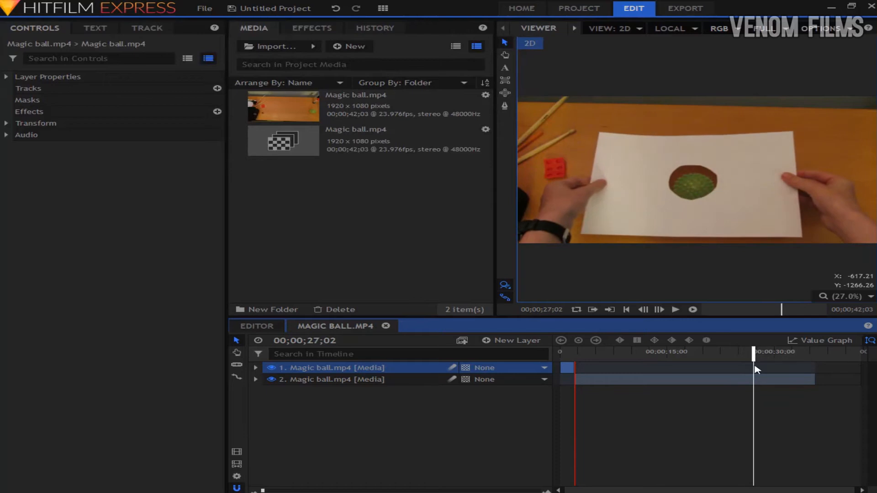
left_click_drag(573, 382, 751, 385)
key("period")
key("period")
key("period")
key("period")
key("period")
key("period")
key("period")
key("period")
key("period")
key("period")
key("period")
key("period")
key("period")
key("period")
key("period")
key("period")
key("period")
key("period")
key("period")
key("period")
key("period")
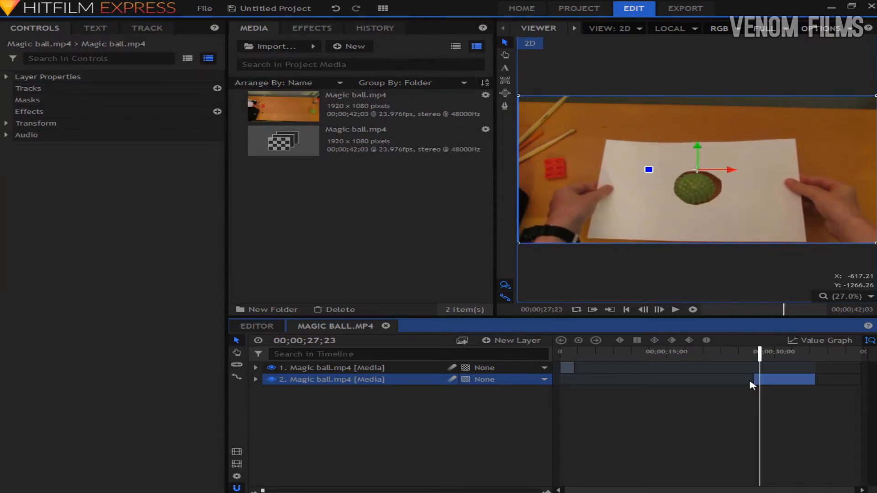
key("period")
key("period")
key("period")
key("period")
key("period")
key("period")
key("period")
key("period")
key("period")
key("period")
key("period")
key("period")
key("period")
key("period")
key("period")
key("period")
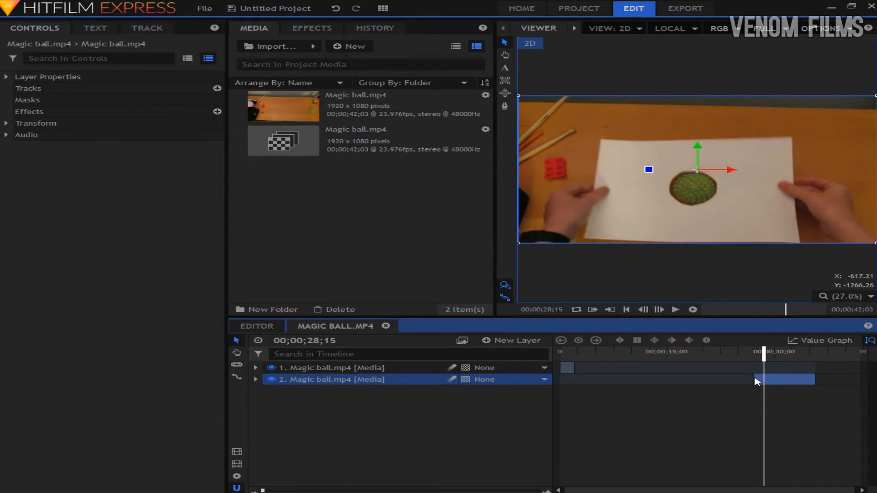
left_click_drag(753, 379, 593, 384)
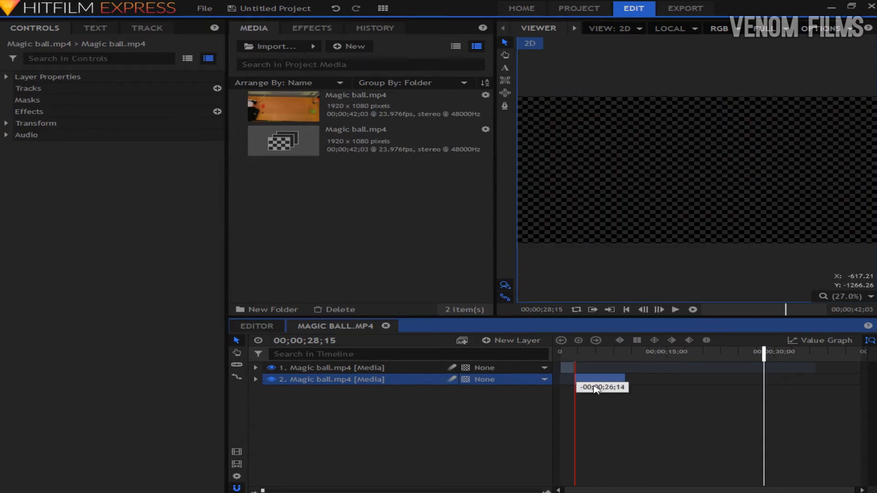
Play the composite from the beginning to check the transition between the two Magic ball.mp4 parts
left_click_drag(754, 355, 560, 355)
key("space")
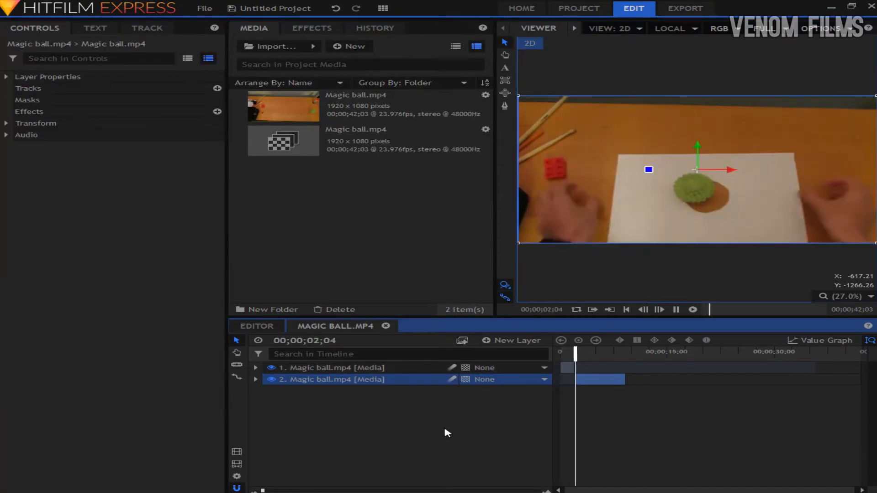
key("space")
mouse_move(581, 352)
left_mouse_down()
mouse_move(560, 353)
mouse_move(577, 359)
left_mouse_up()
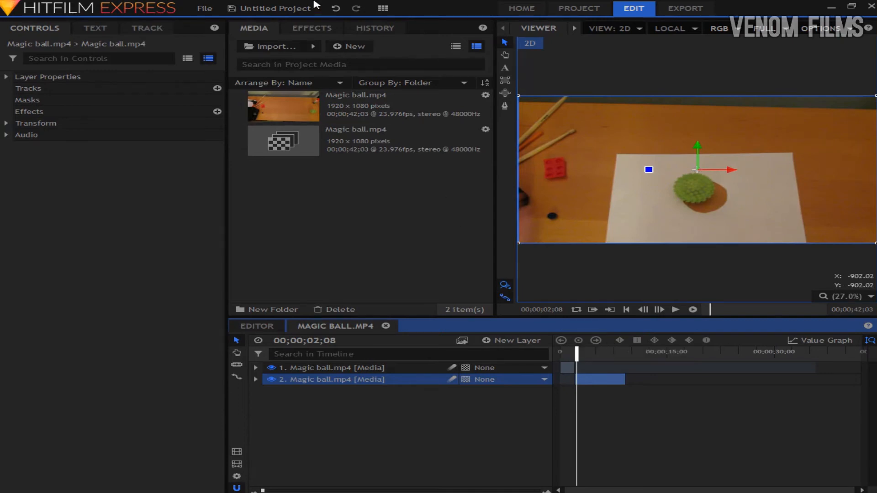
Search the effects for "tem" and apply Color Temperature to the first Magic ball.mp4 part
left_click(296, 30)
left_click_drag(260, 46, 192, 54)
key("BackSpace")
type("tem")
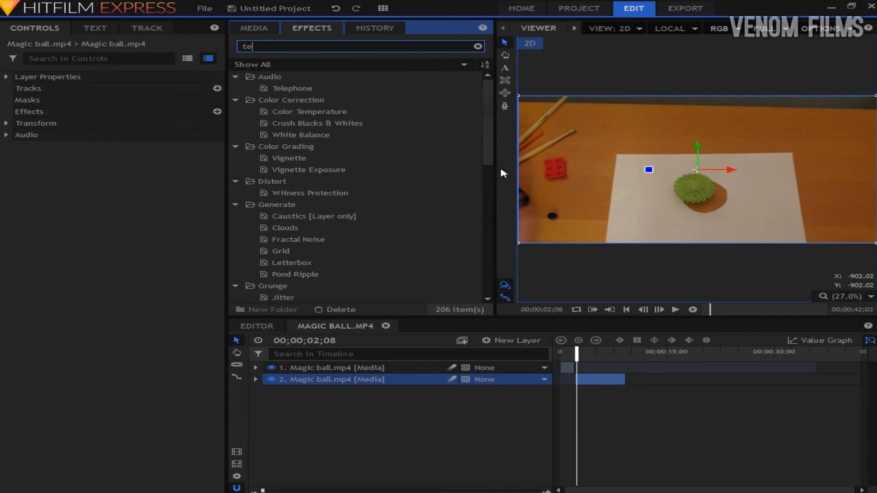
left_click_drag(576, 357, 560, 357)
left_click(370, 367)
left_click_drag(302, 88, 322, 121)
left_click_drag(369, 351, 373, 367)
Set the Color Temperature effect to 4500 K on the first part and compare its colours with the second part
left_click(19, 124)
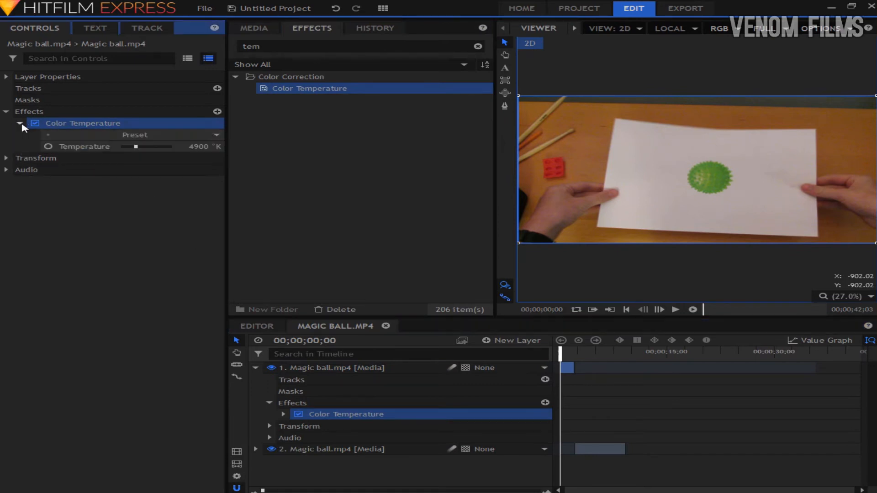
left_click_drag(134, 147, 130, 148)
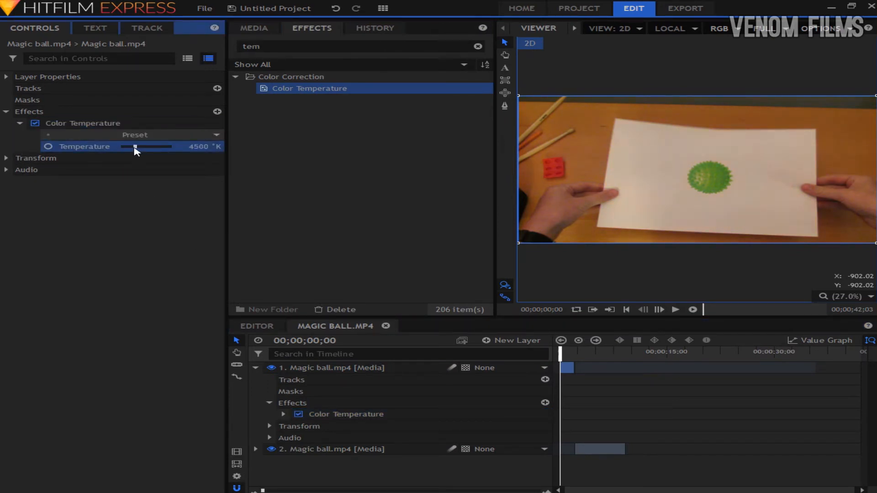
left_click_drag(561, 355, 580, 355)
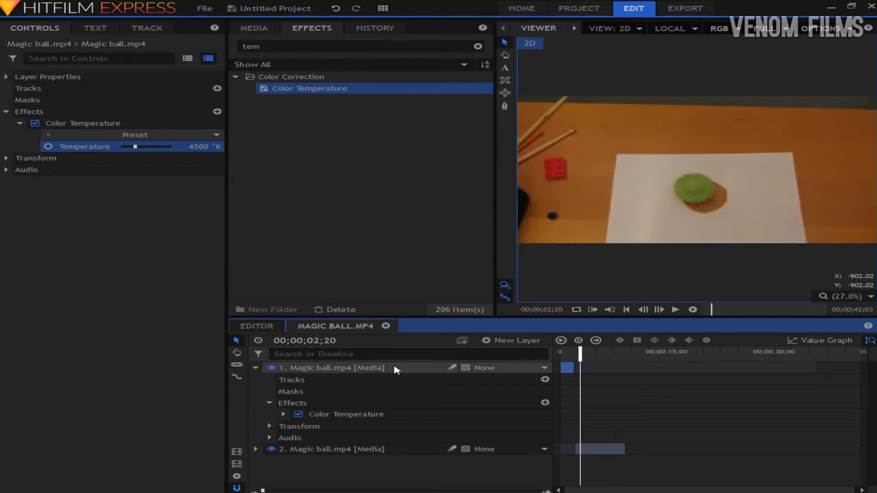
left_click(257, 368)
left_click_drag(579, 354, 560, 355)
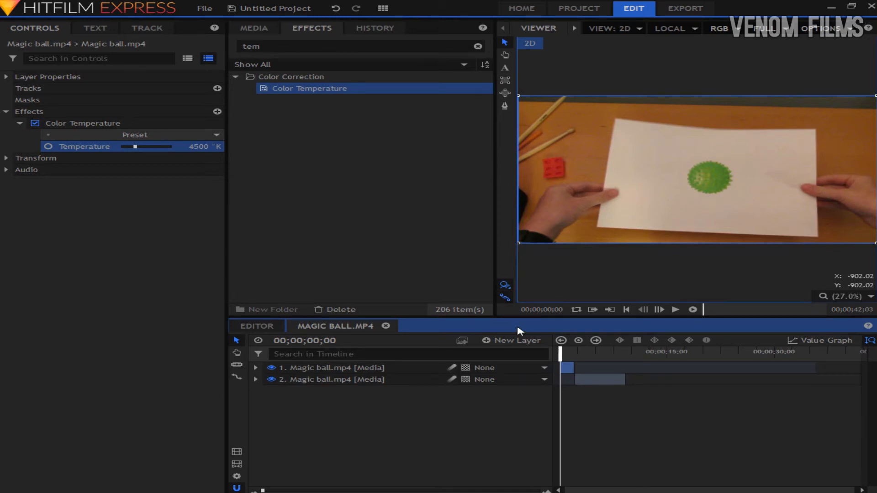
Add a new grade layer above the two Magic ball.mp4 parts and clear the effects search
left_click(511, 340)
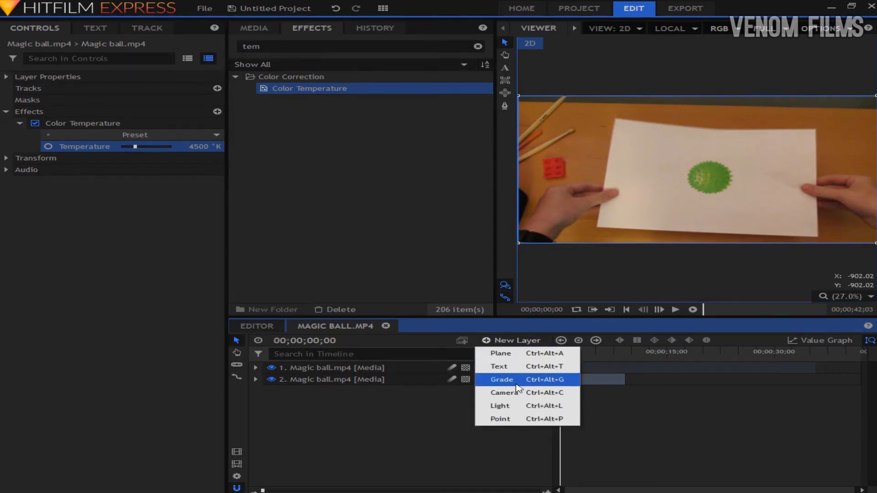
left_click(502, 380)
left_click_drag(269, 47, 198, 55)
key("BackSpace")
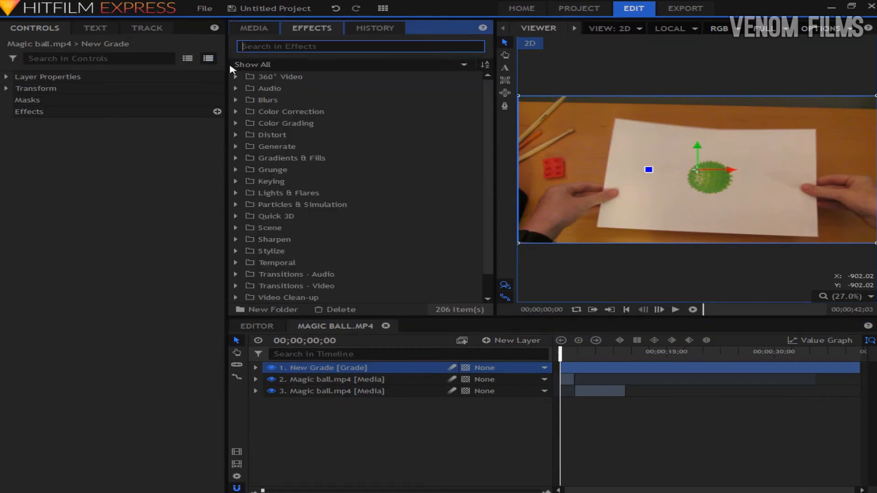
scroll(263, 258, "down", 1)
left_click(242, 297)
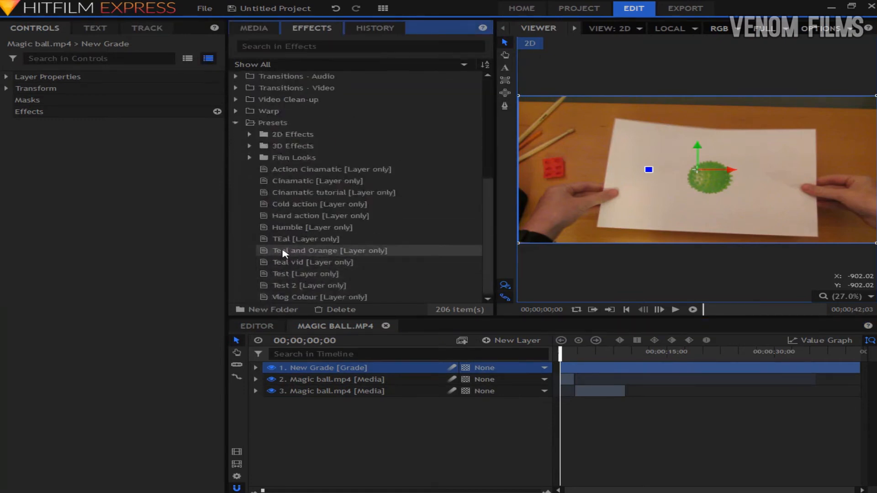
left_click_drag(283, 263, 375, 368)
key("Delete")
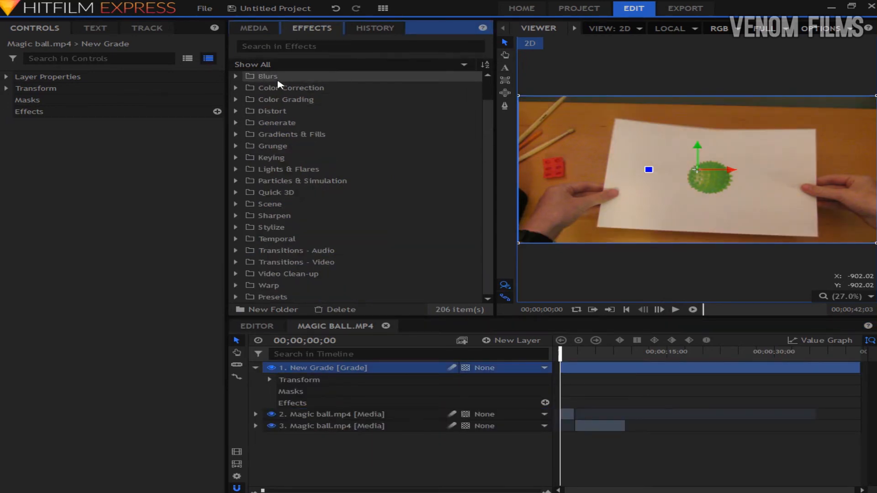
Search the effects for "sat" and apply Hue, Saturation & Lightness to the New Grade layer
left_click(272, 47)
type("sat")
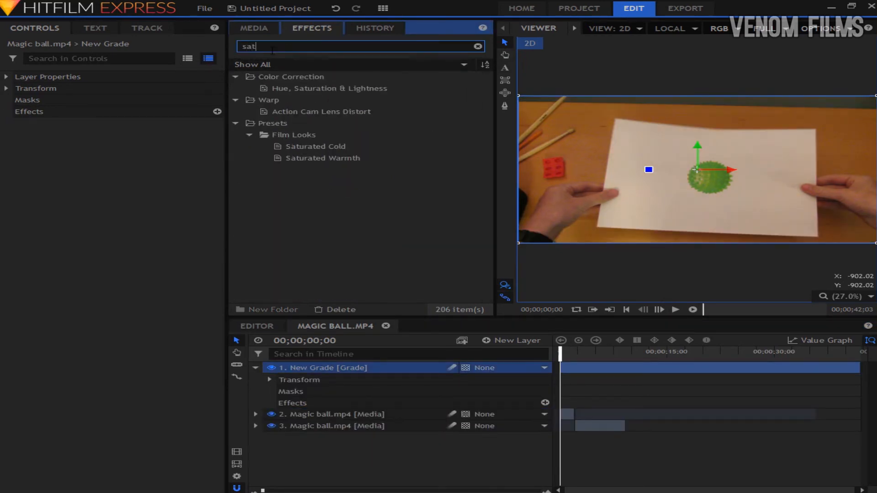
left_click(293, 90)
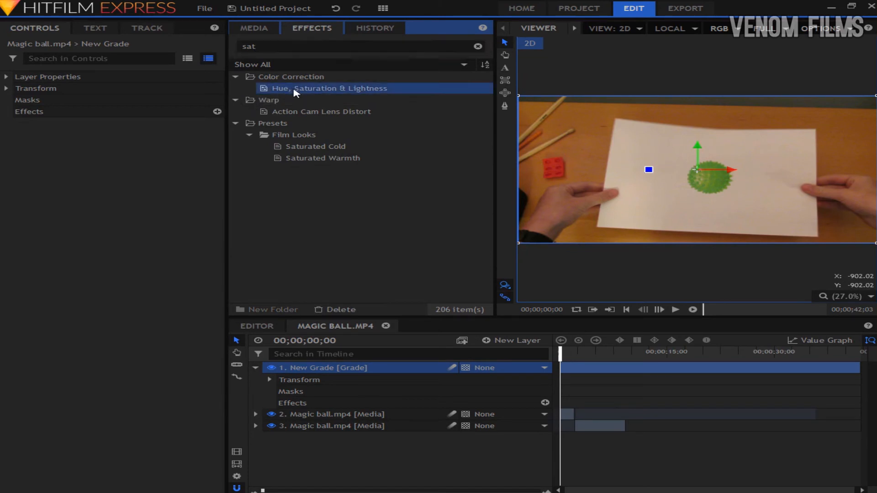
left_click_drag(313, 329, 315, 375)
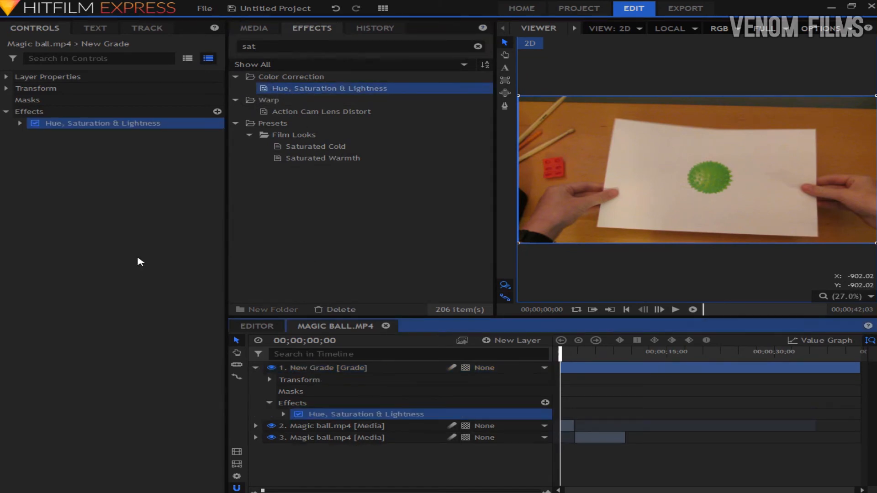
Set the Master Saturation of the grade layer's Hue, Saturation & Lightness effect to 15.0
left_click(20, 123)
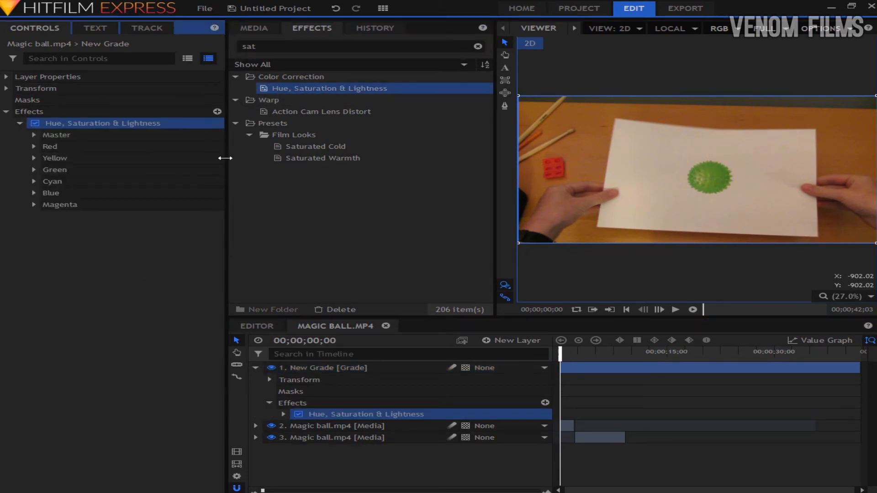
left_click_drag(225, 158, 265, 159)
left_click(34, 135)
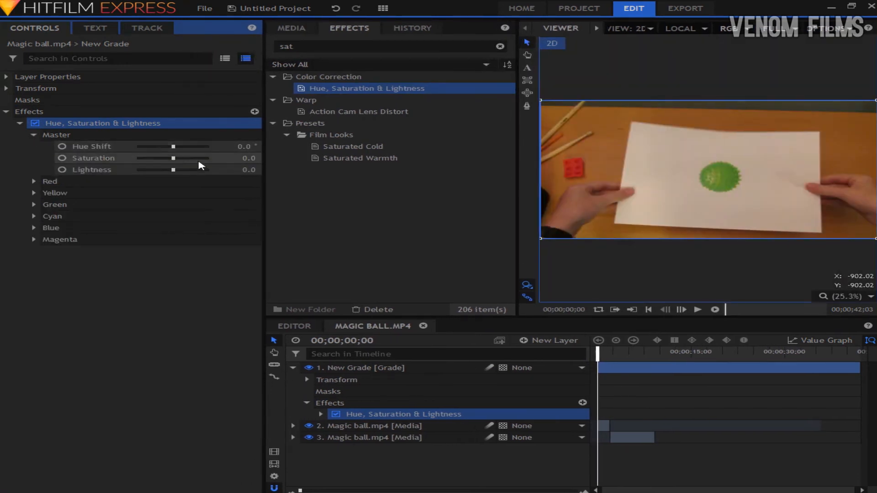
left_click_drag(230, 158, 238, 159)
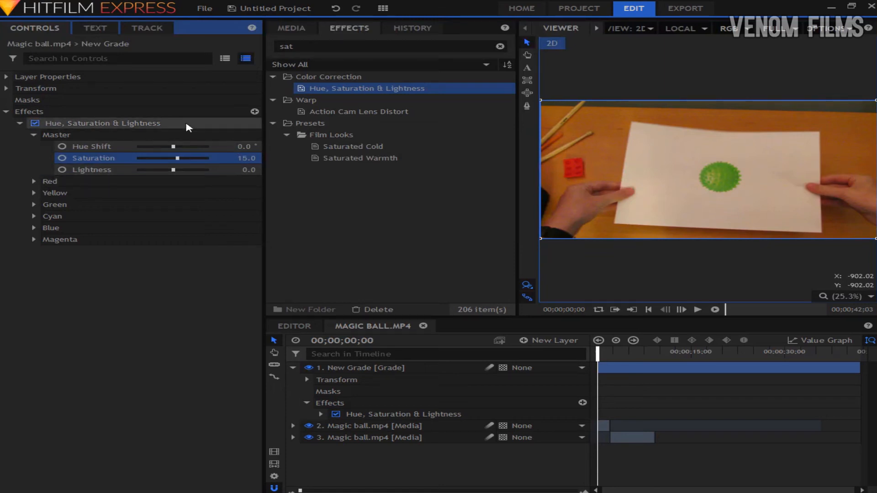
Search the effects for "cur", apply Curves to the New Grade layer, and show its RGB curve settings
double_click(281, 47)
type("cur")
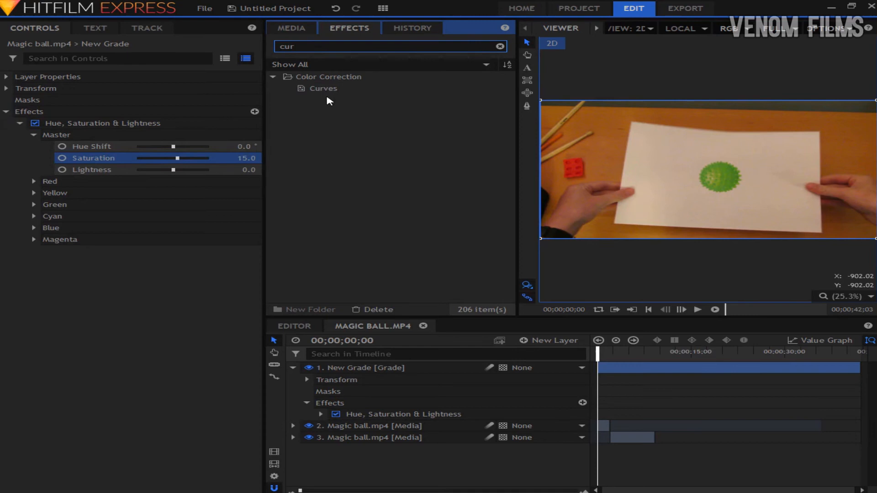
left_click_drag(323, 88, 347, 368)
left_click(20, 251)
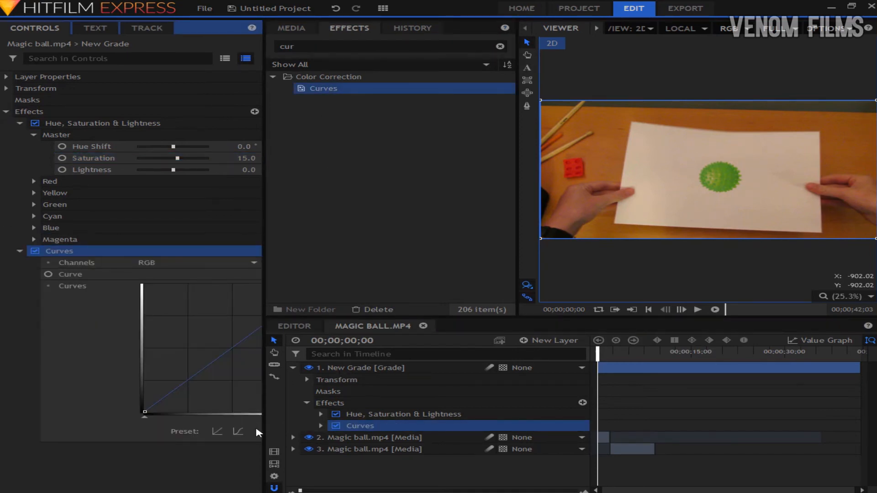
mouse_move(265, 339)
left_mouse_down()
mouse_move(316, 339)
mouse_move(262, 325)
mouse_move(278, 336)
left_mouse_up()
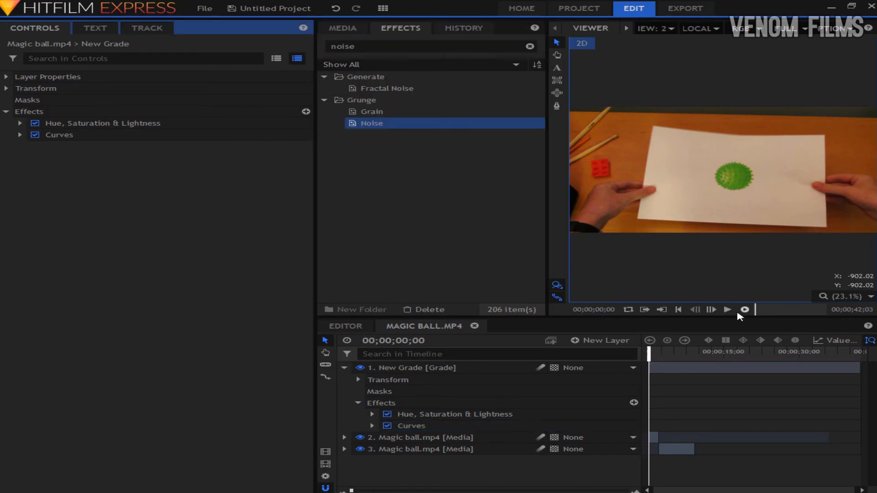
Preview the graded composite, then place the Magic ball.mp4 composite shot at the start of Video 1 in the Editor timeline
left_click(745, 310)
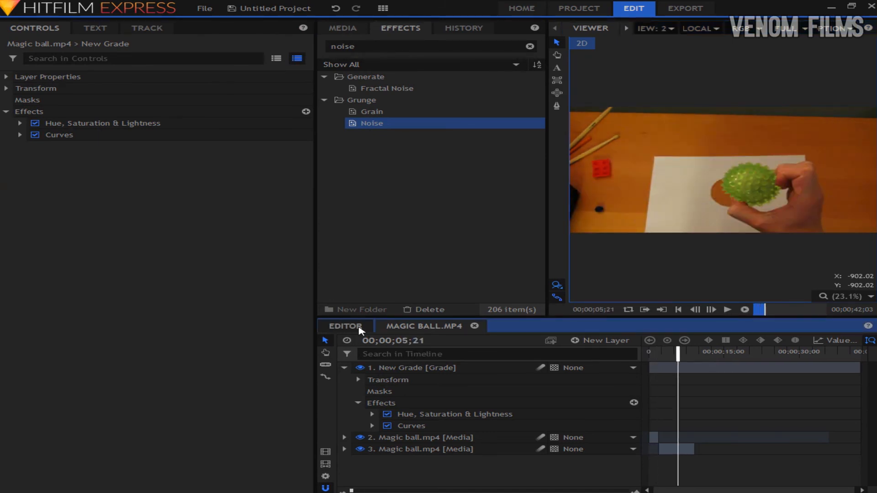
left_click(361, 330)
left_click(343, 29)
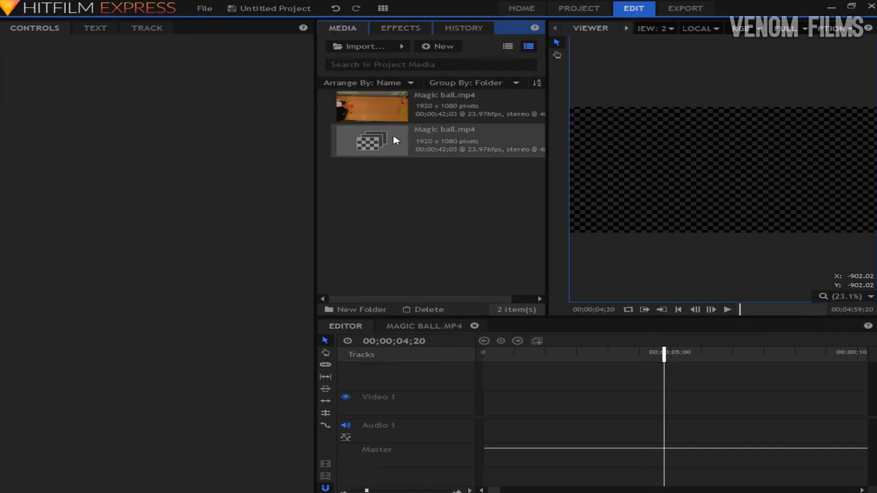
left_click_drag(391, 139, 487, 402)
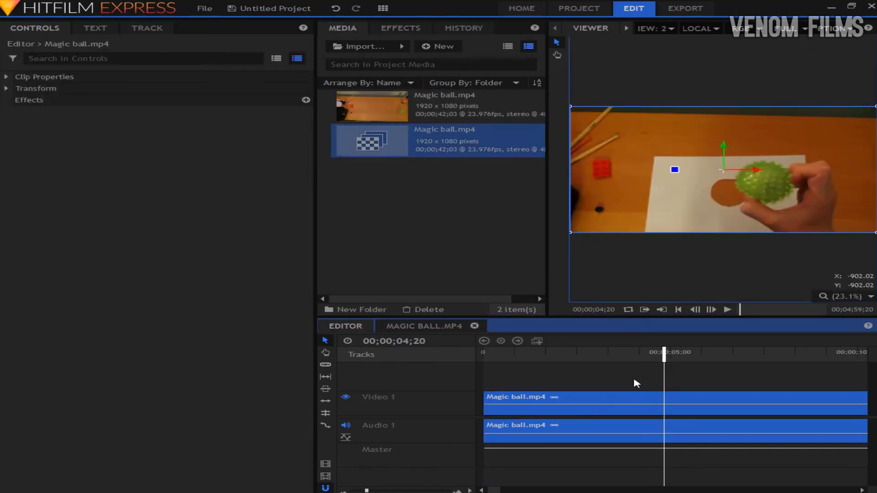